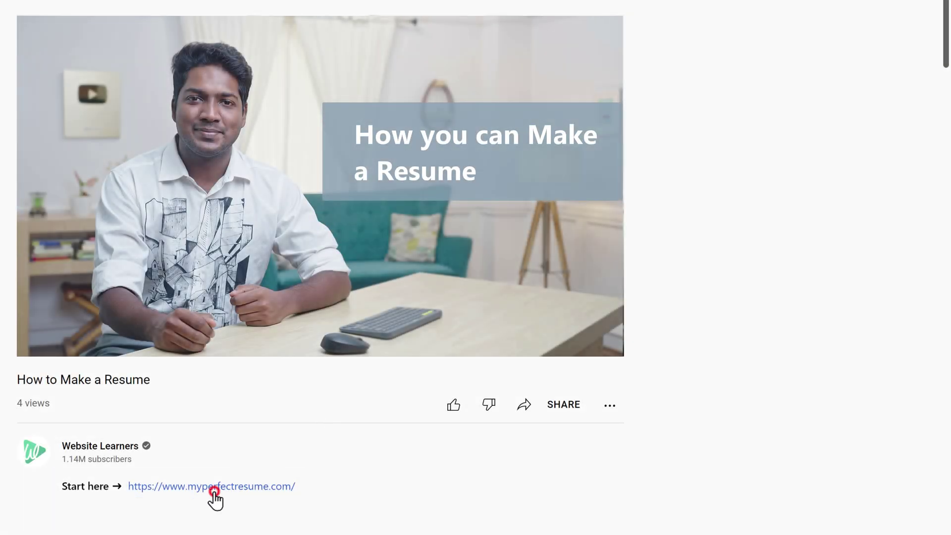
Follow the myperfectresume.com link from the video description and start a new resume
click(214, 491)
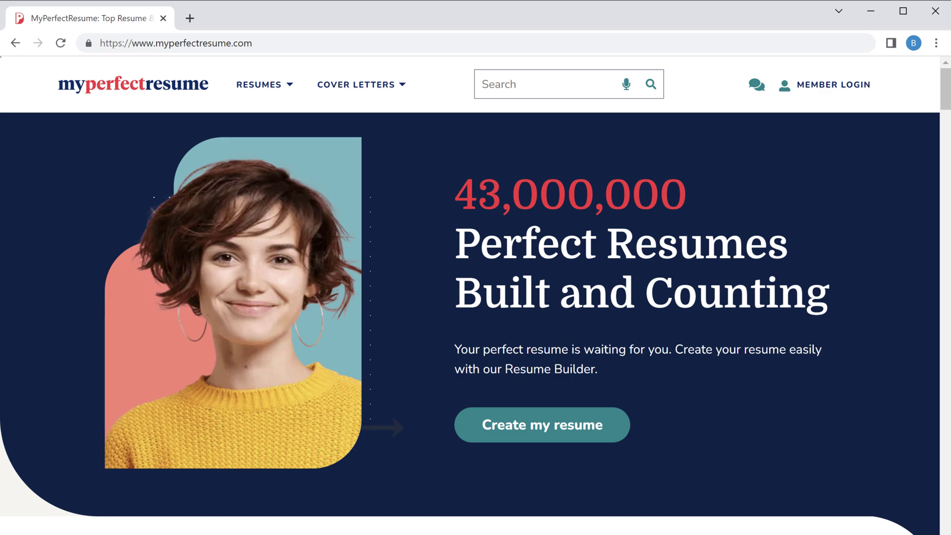
click(538, 431)
click(479, 441)
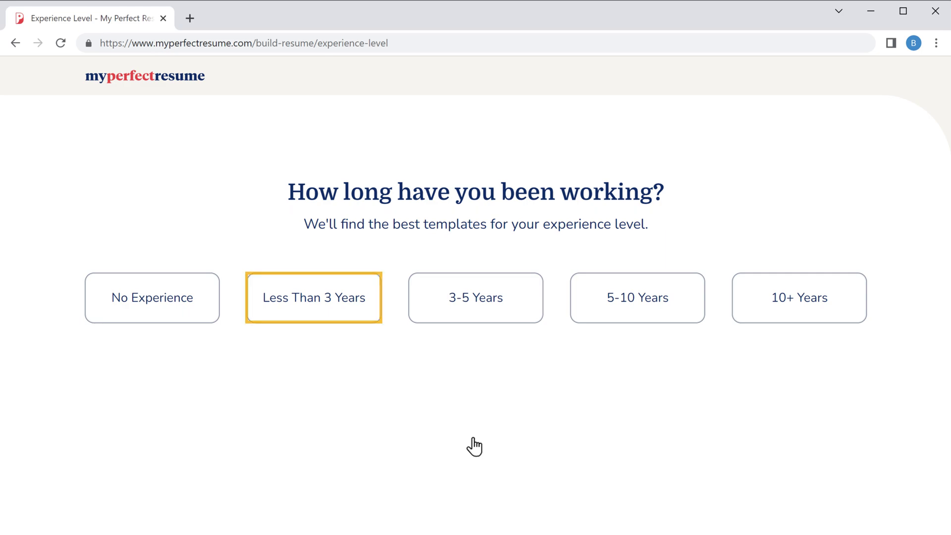
Answer less than 3 years of experience, not a student, and India as the job-search country
click(313, 311)
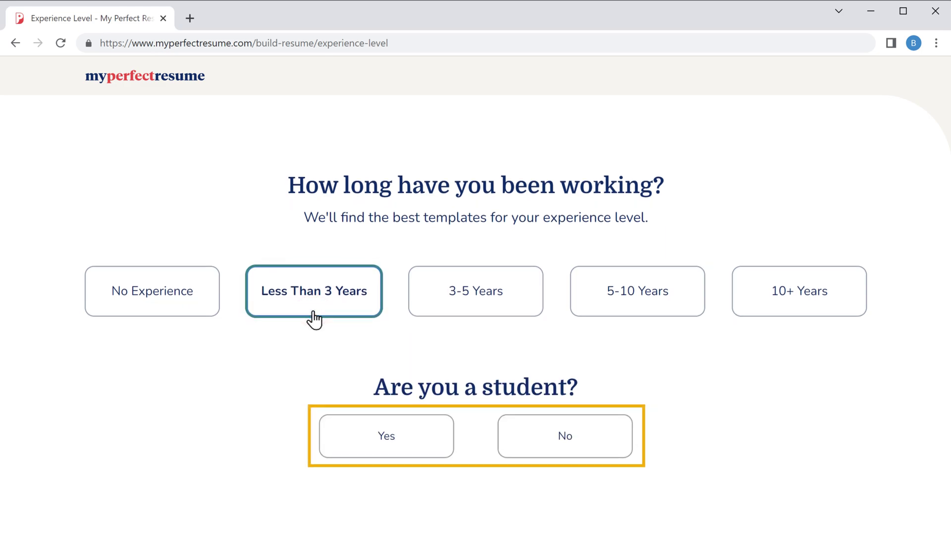
click(564, 448)
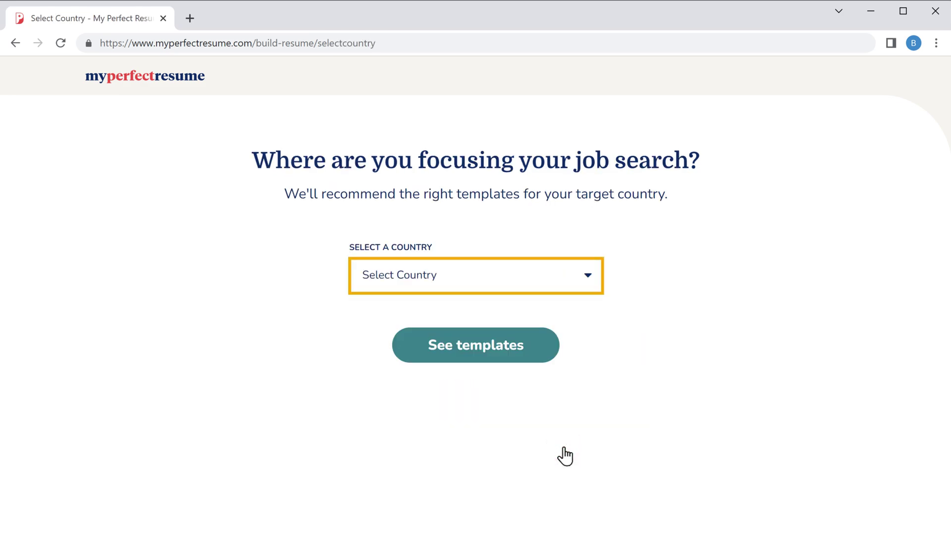
click(587, 285)
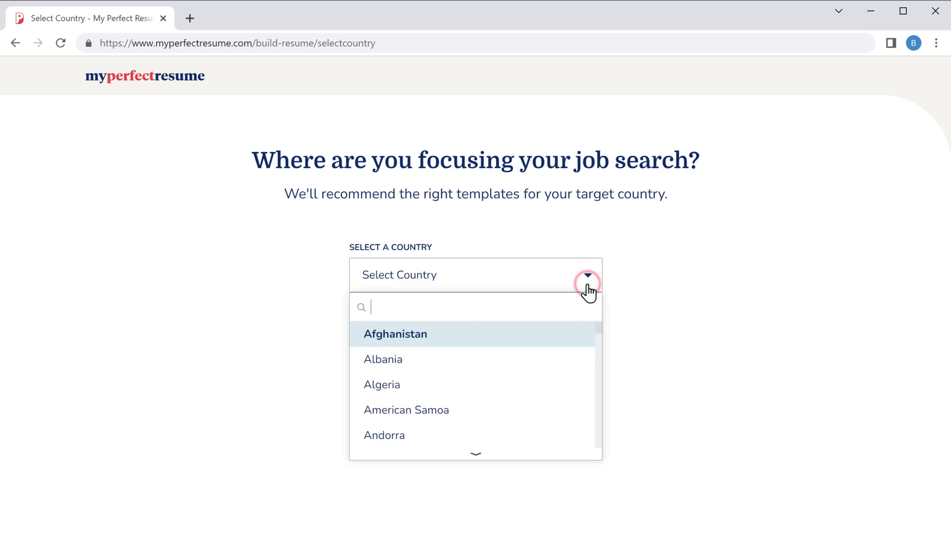
drag(599, 327, 600, 374)
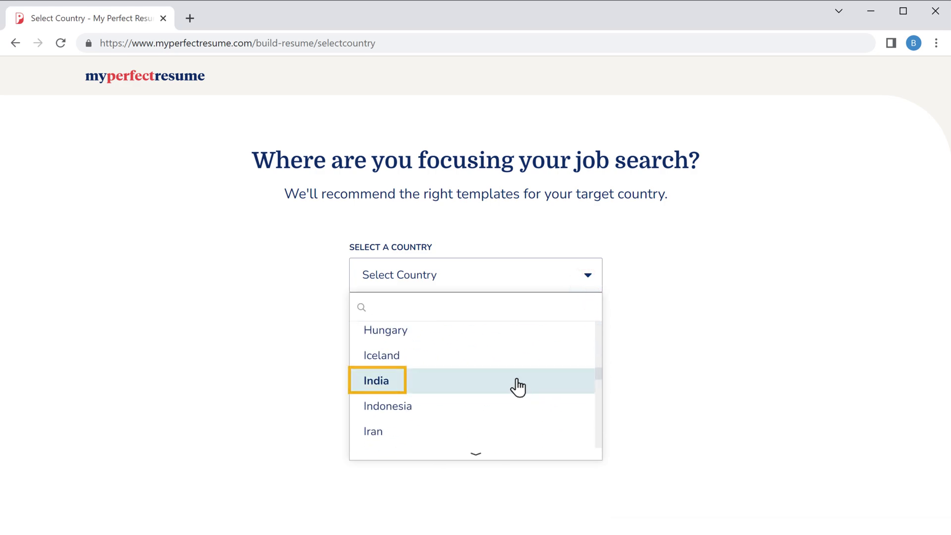
click(377, 388)
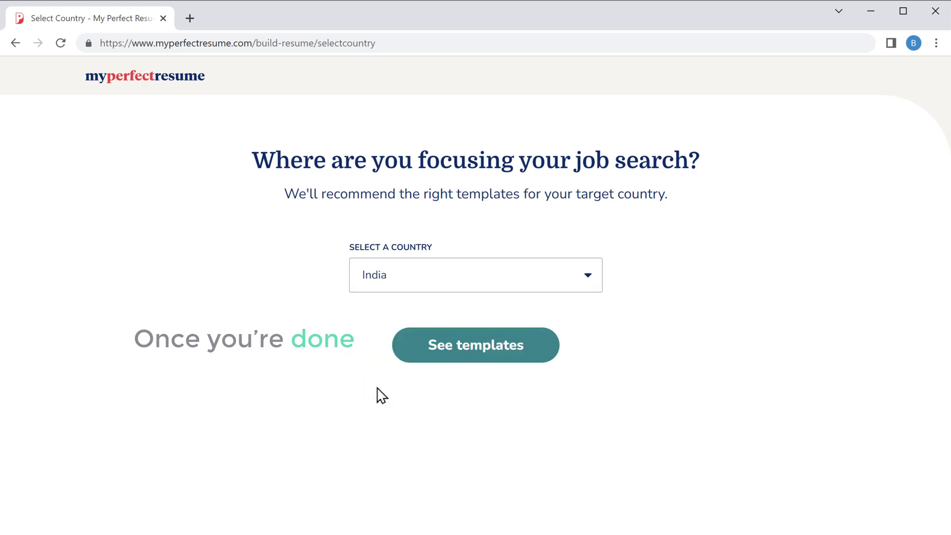
click(478, 354)
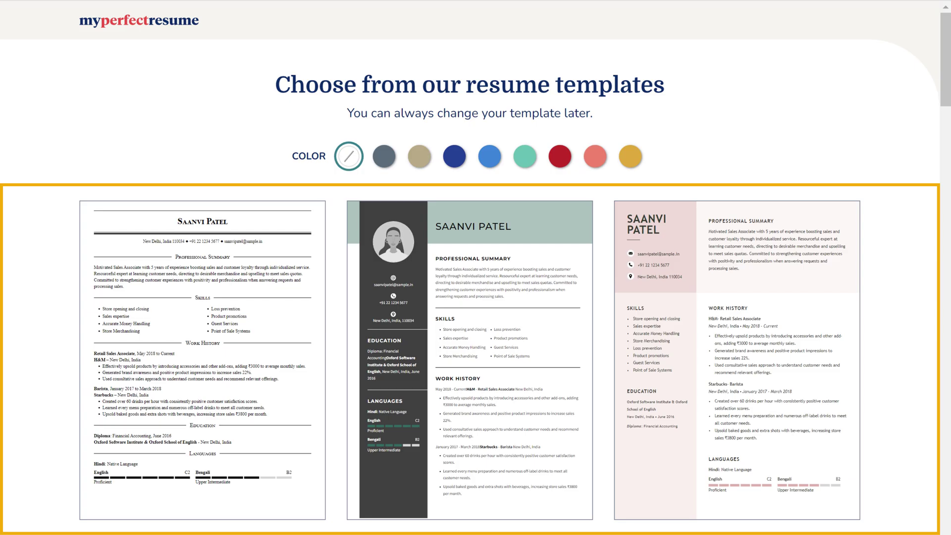
Browse the template gallery and choose the dark-sidebar template with a photo
scroll(475, 298, down, 20)
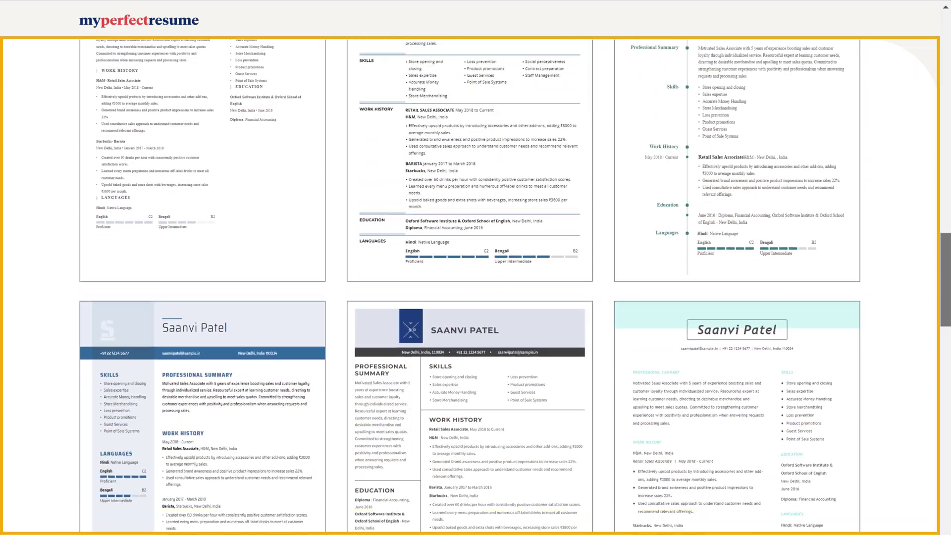
scroll(476, 297, down, 20)
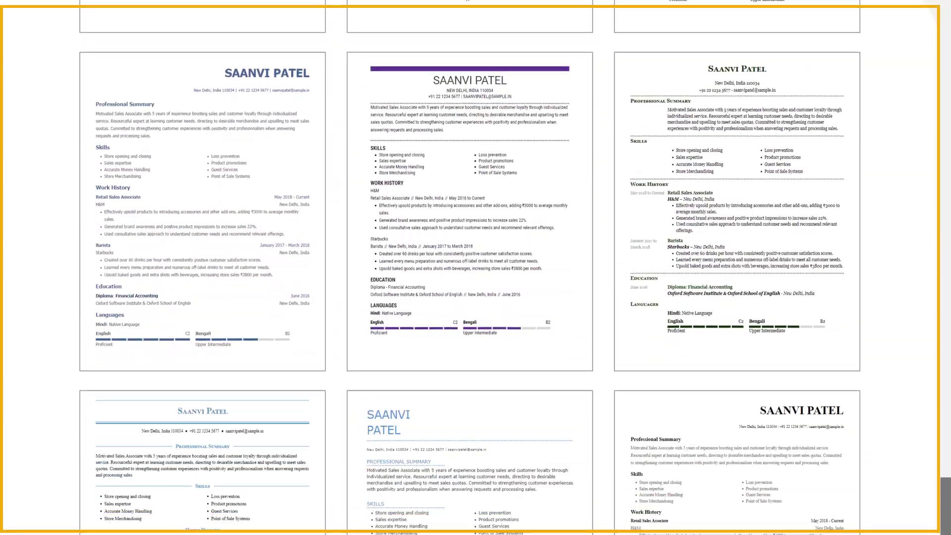
scroll(476, 297, down, 20)
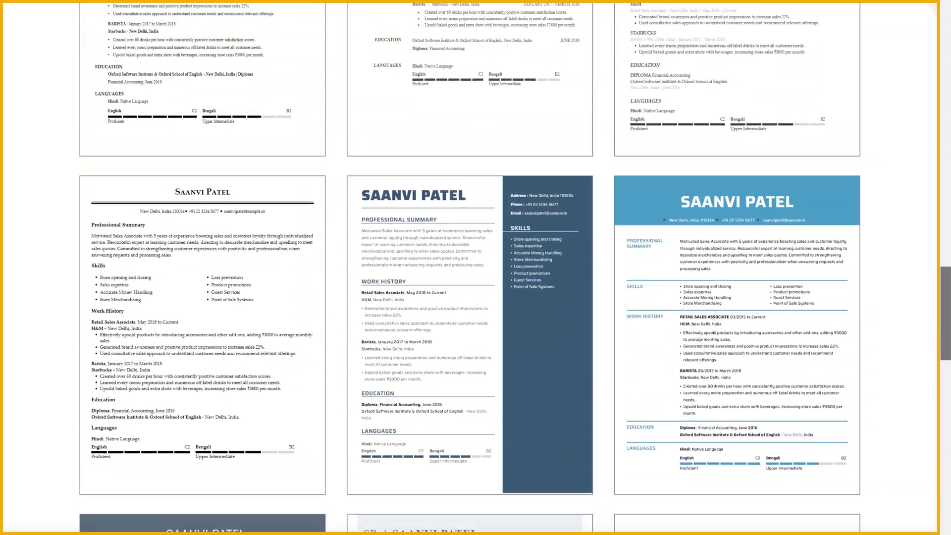
scroll(476, 297, up, 20)
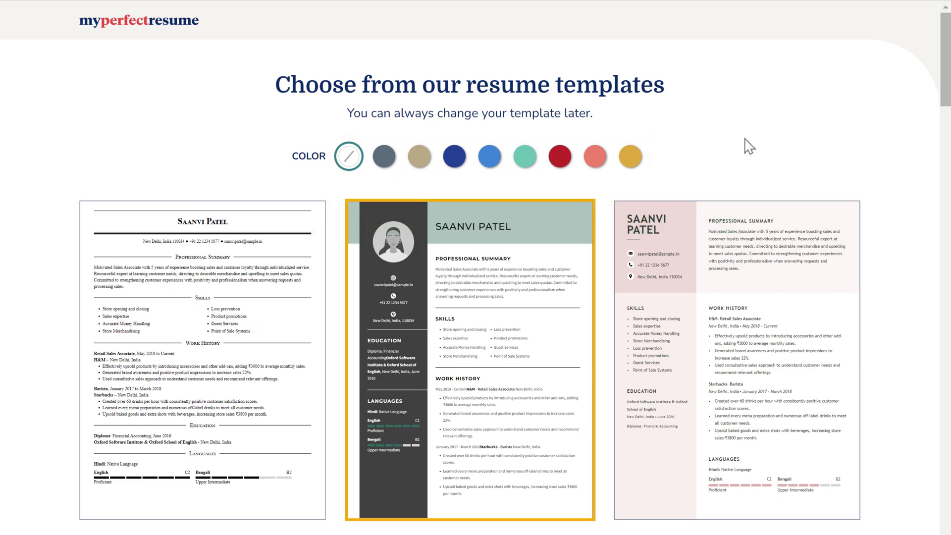
click(488, 366)
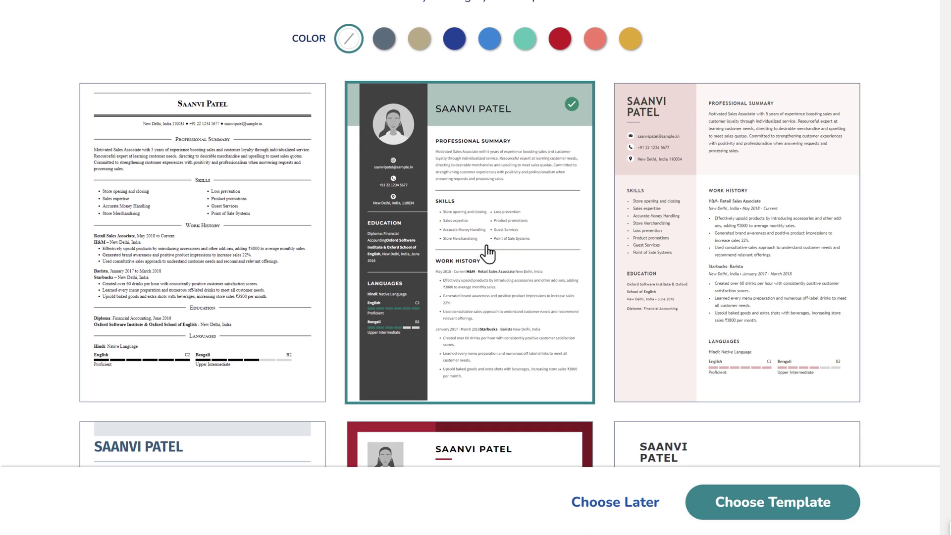
click(768, 504)
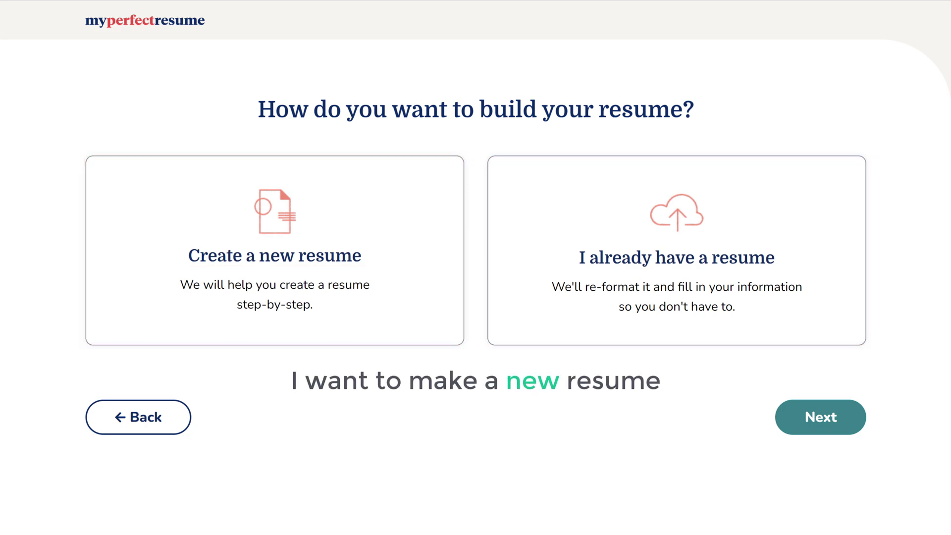
Choose to create a new resume from scratch and continue to the contact form
click(331, 331)
click(276, 271)
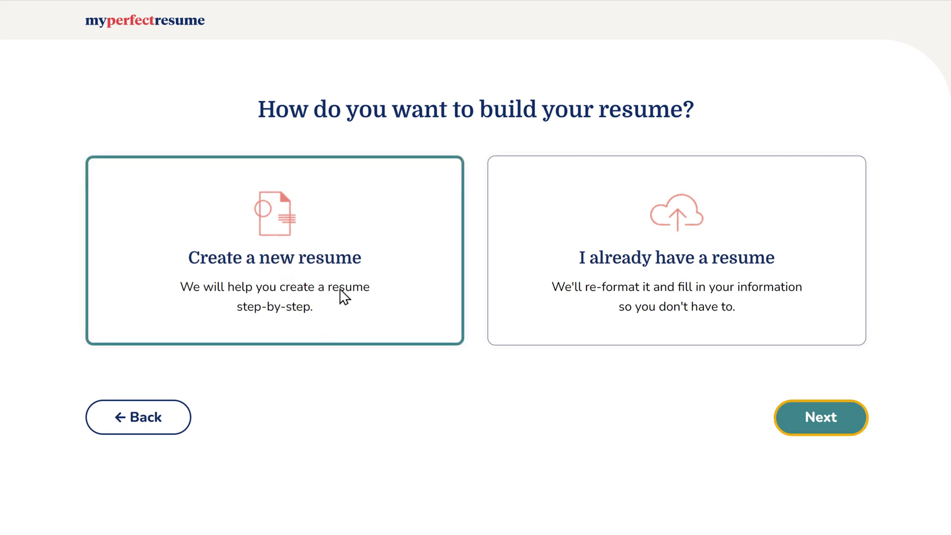
click(823, 426)
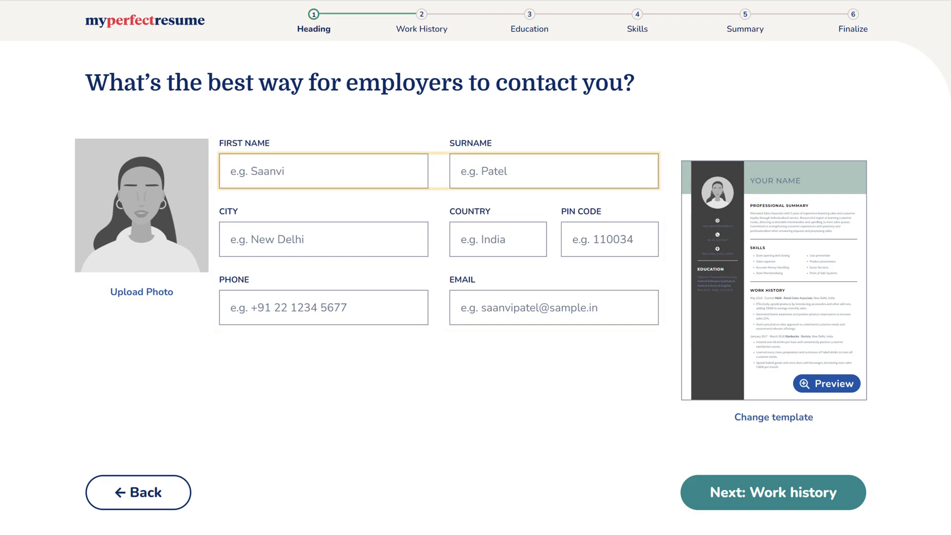
Enter the first name, surname, city Chennai, country India and the PIN code
click(288, 172)
key(Tab)
key(Tab)
text(Chennai)
key(Tab)
text(India)
key(Tab)
text(600001)
key(Tab)
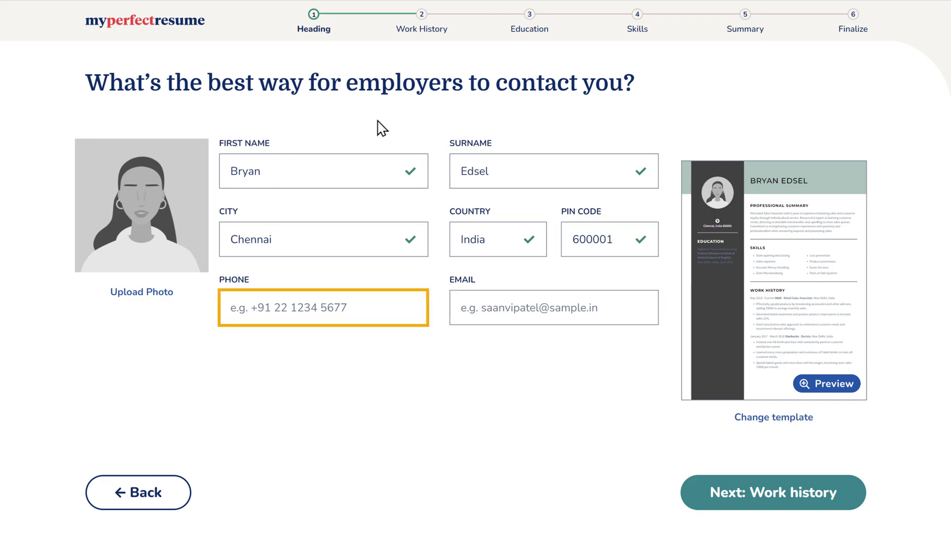
Fill in the phone number and e-mail address fields
click(349, 308)
text(9)
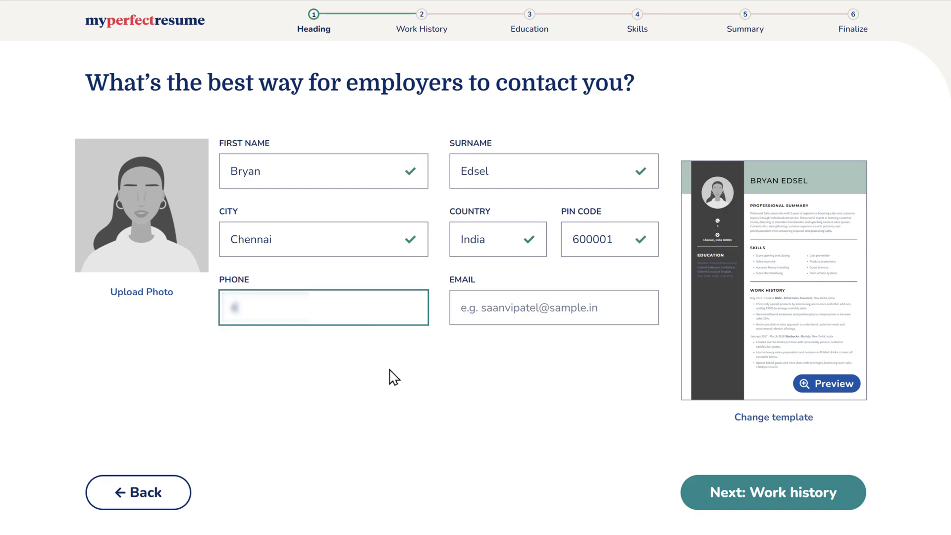
text(1395)
key(Tab)
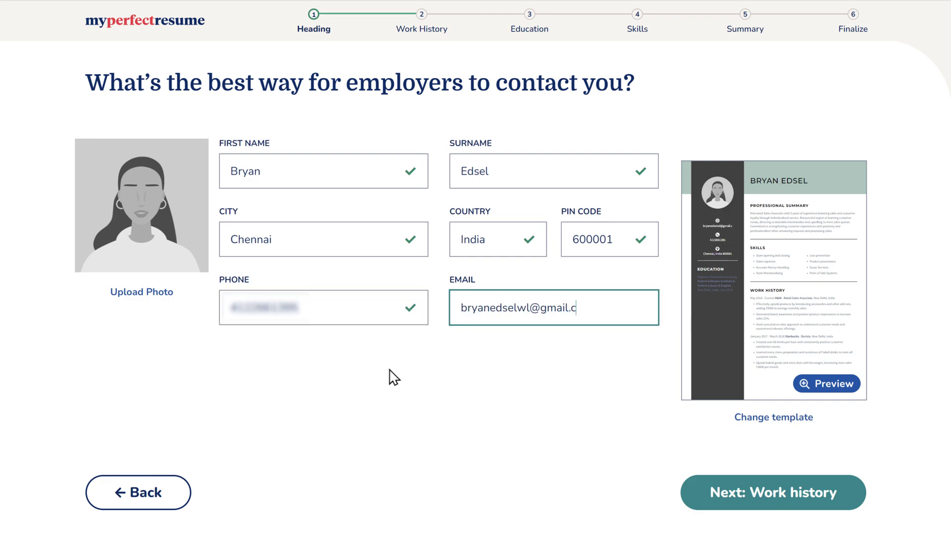
click(395, 378)
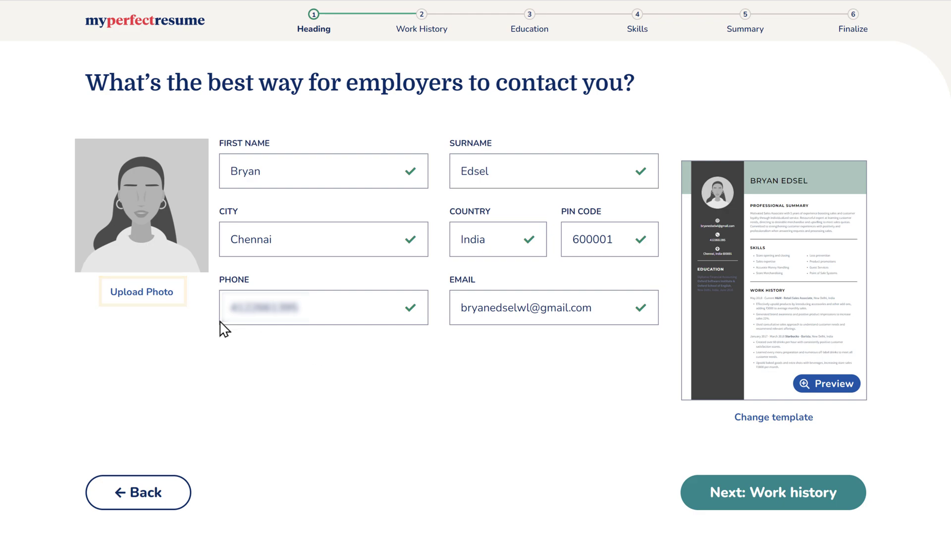
click(139, 297)
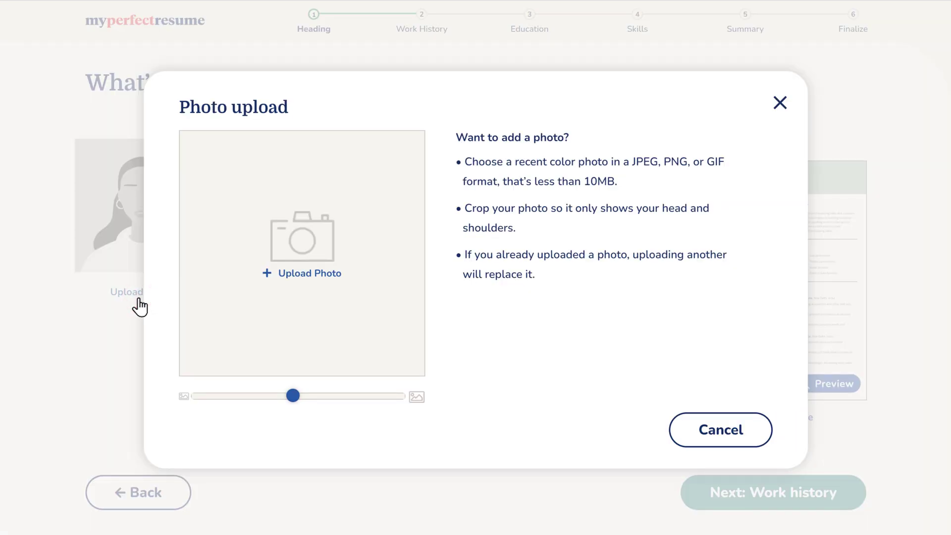
Upload the Resume Photo image and save the cropped profile photo
click(302, 273)
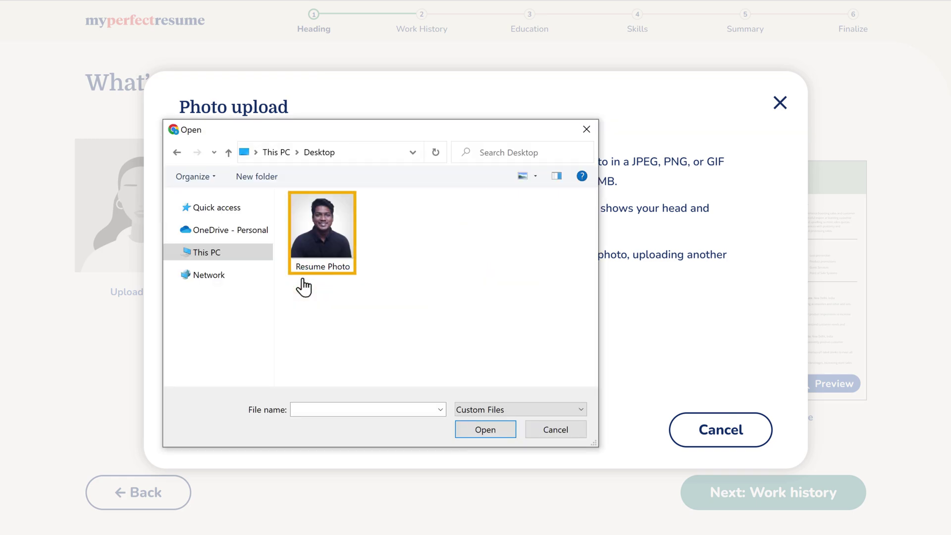
click(322, 230)
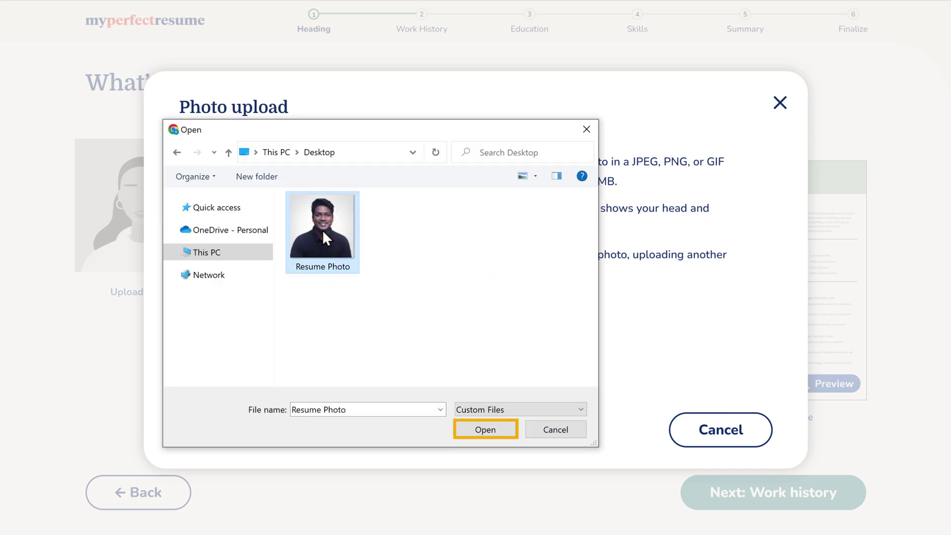
click(486, 430)
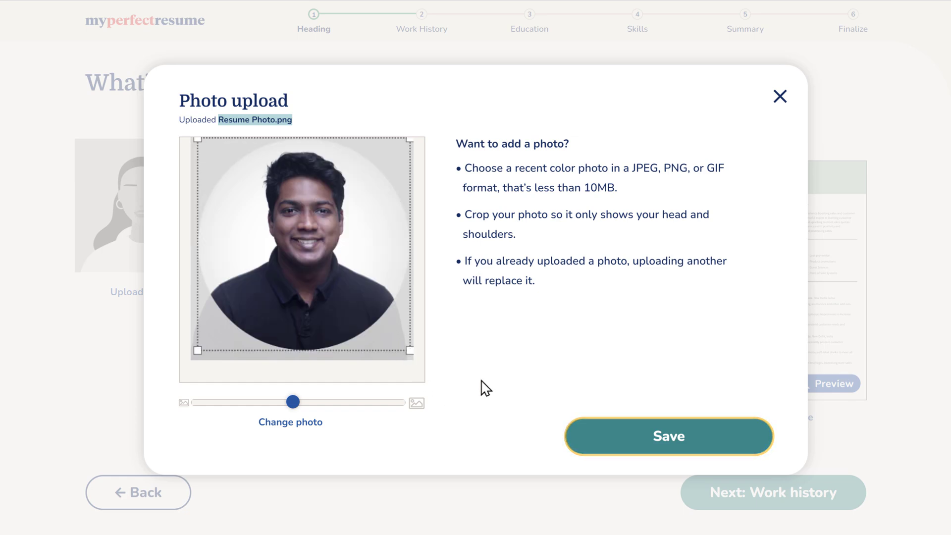
click(672, 448)
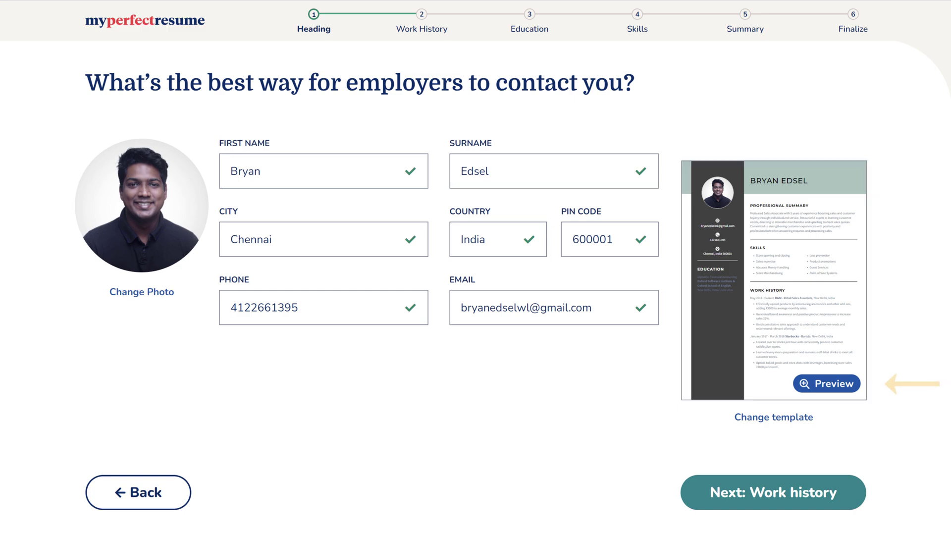
Preview the resume, close the preview and continue to Work History
click(835, 388)
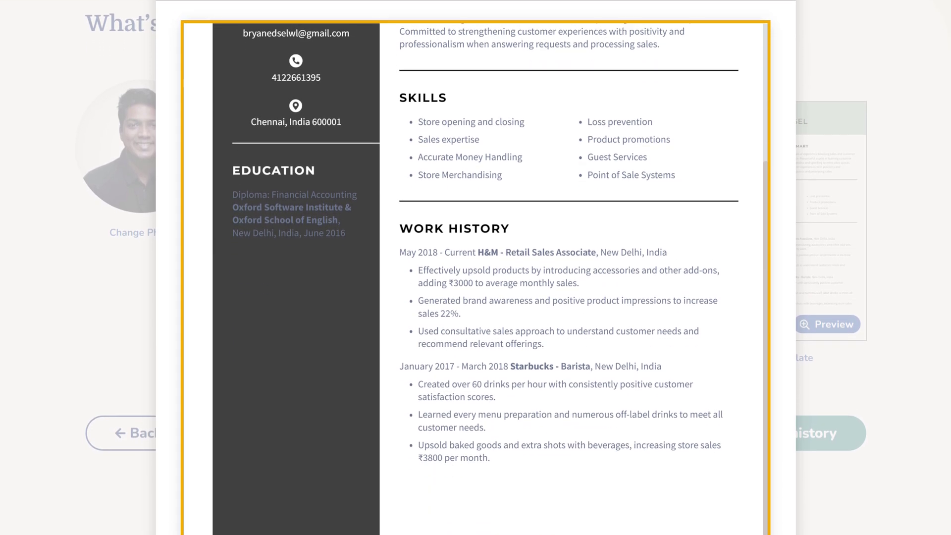
click(833, 392)
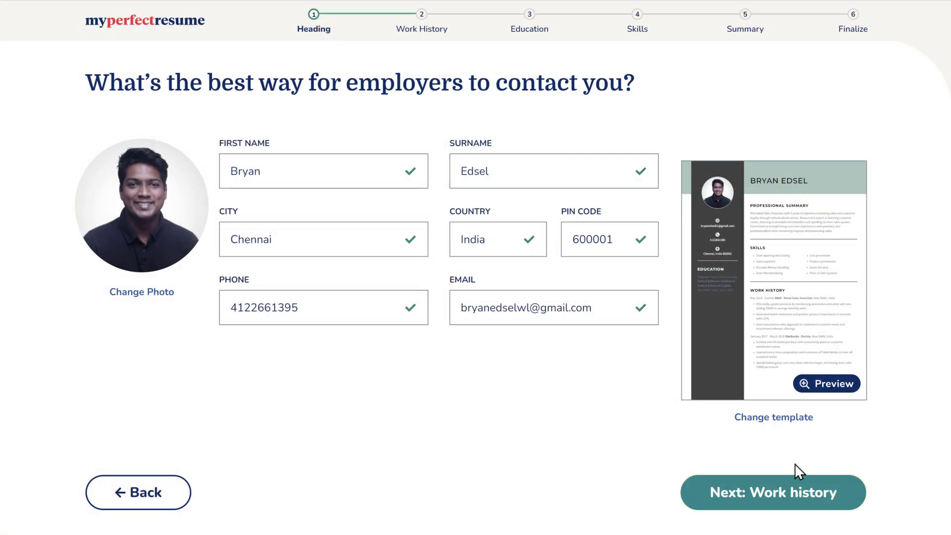
click(776, 502)
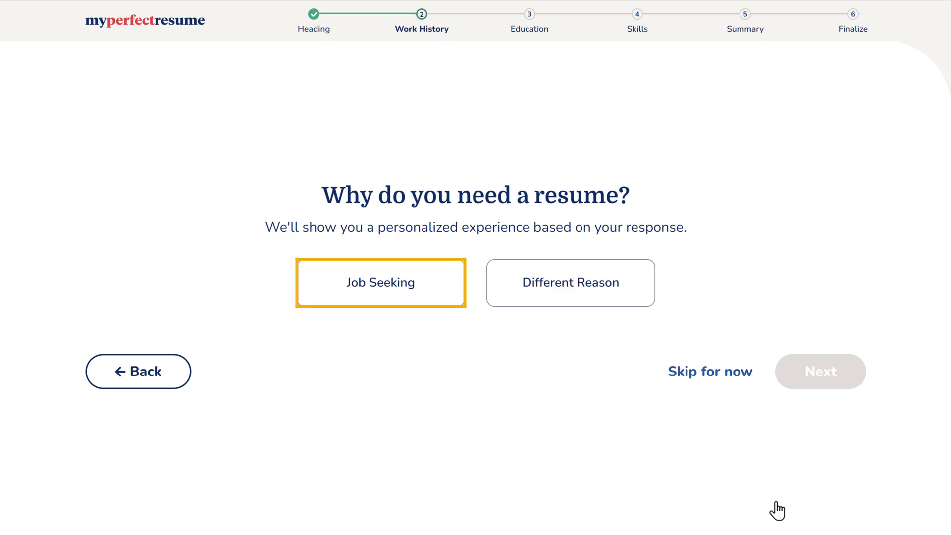
Answer Job Seeking with no specific job in mind, then proceed to the job entry
click(385, 299)
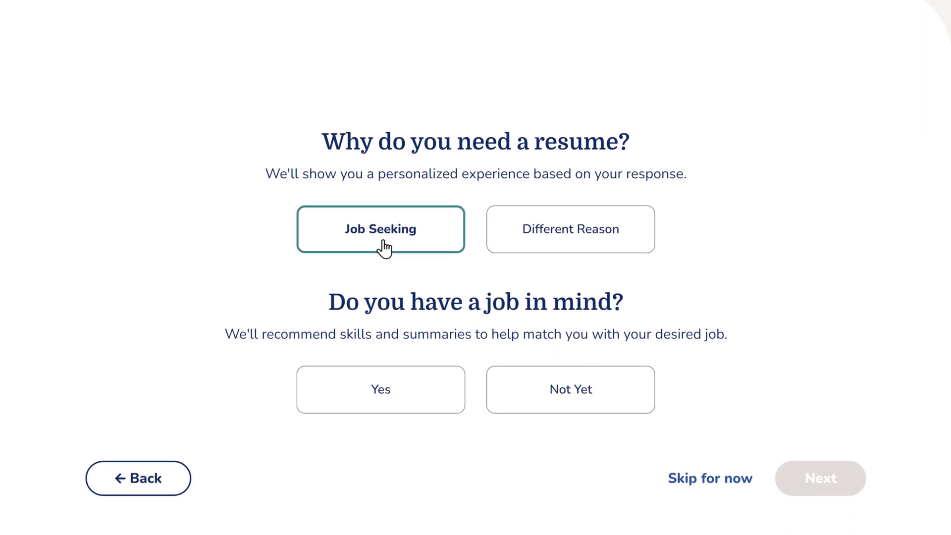
click(569, 389)
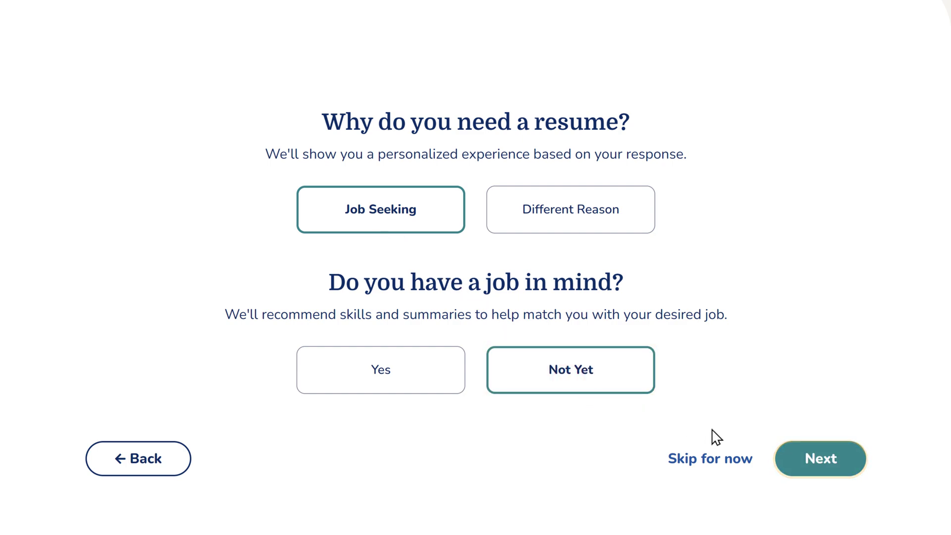
click(823, 468)
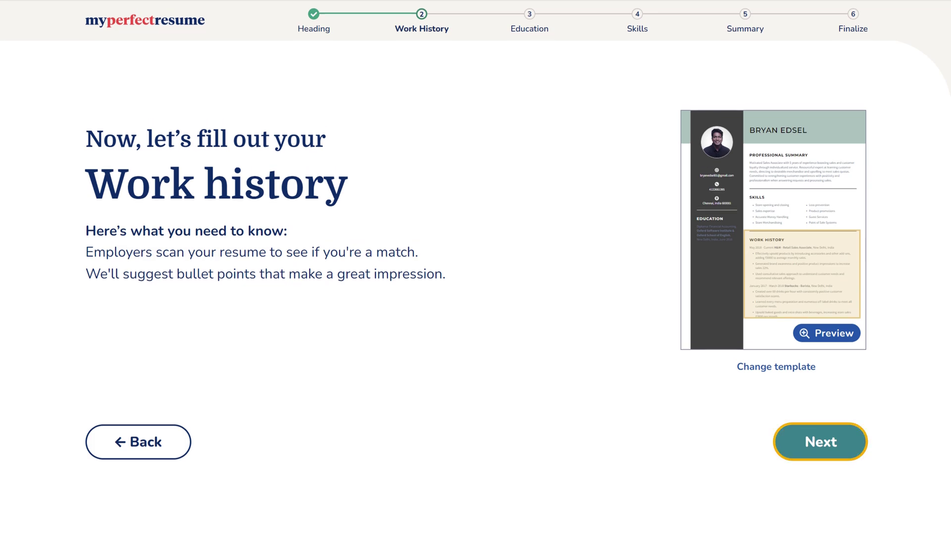
click(820, 453)
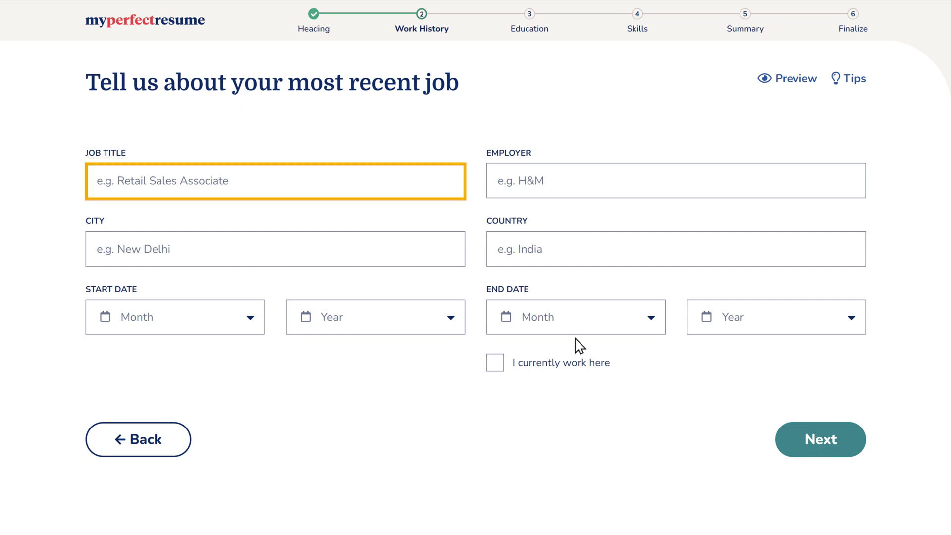
Enter job title Graphic Designer, employer Website Learners, in Chennai, India
click(232, 181)
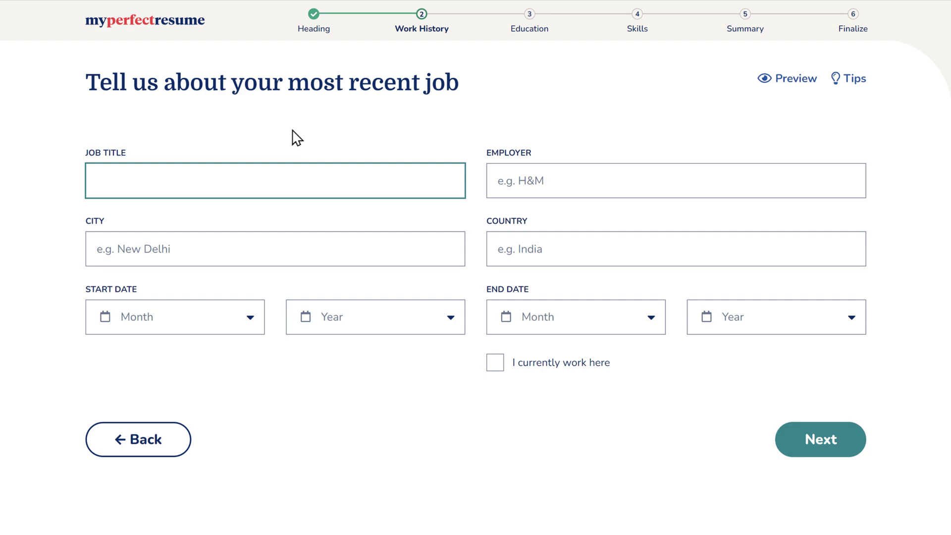
text(Graphic Designer)
key(Tab)
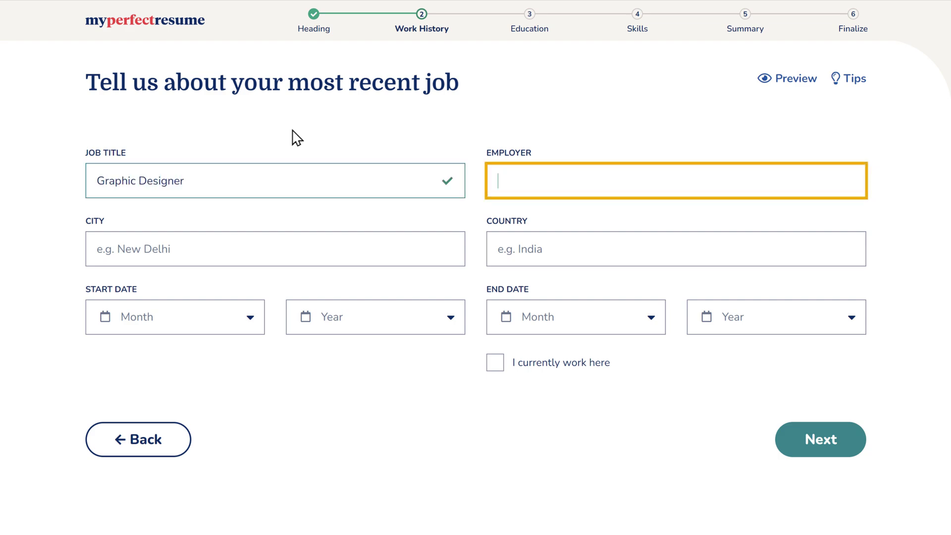
text(Website Le)
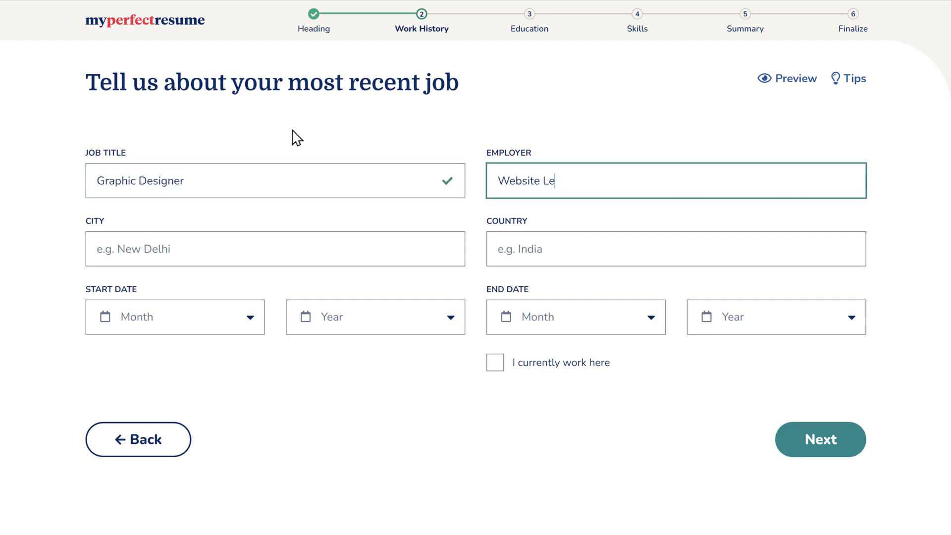
text(arners)
key(Tab)
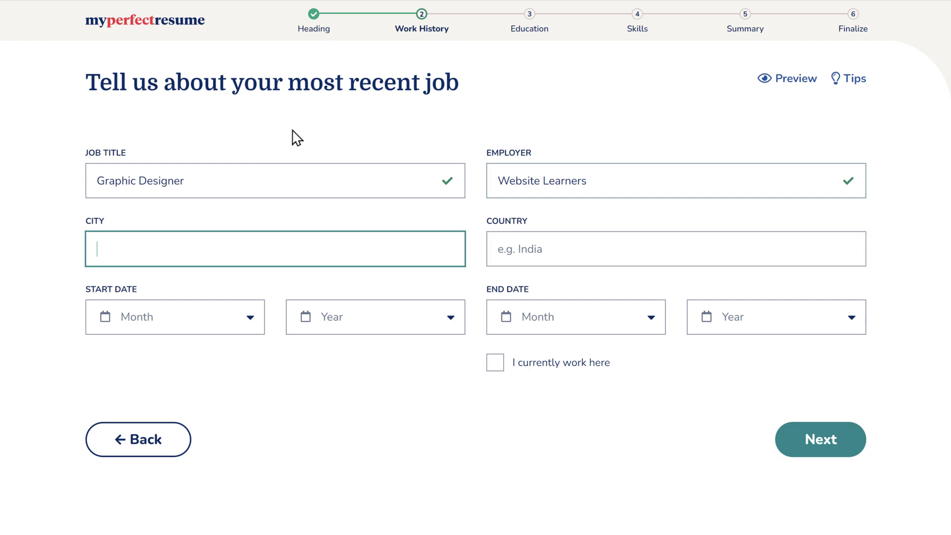
text(Chennai)
key(Tab)
text(India)
key(Tab)
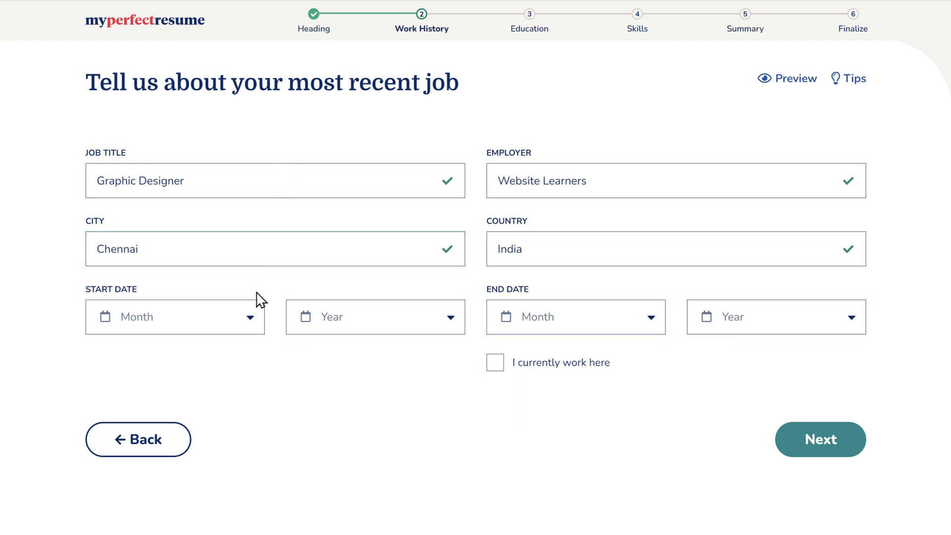
Set the start date to Dec 2020 and mark it as the current job
click(250, 321)
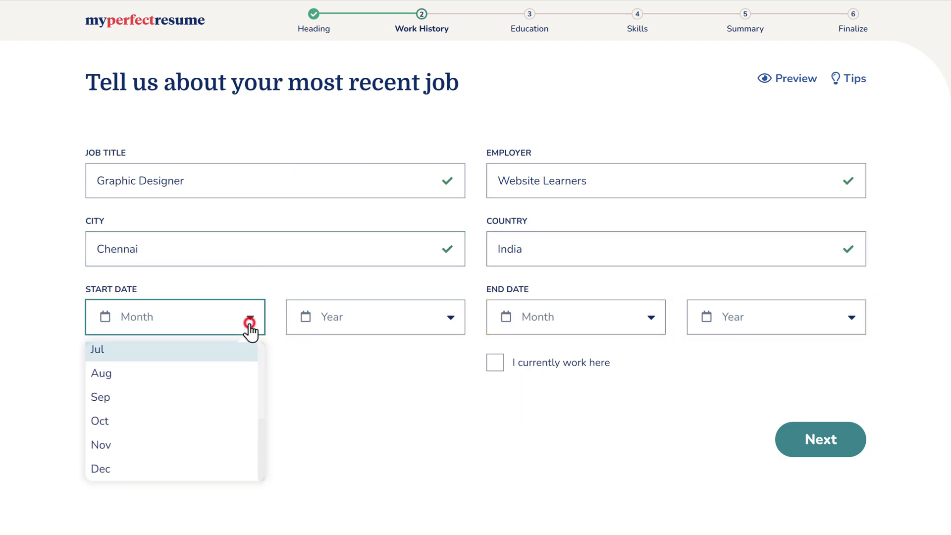
click(99, 471)
click(450, 323)
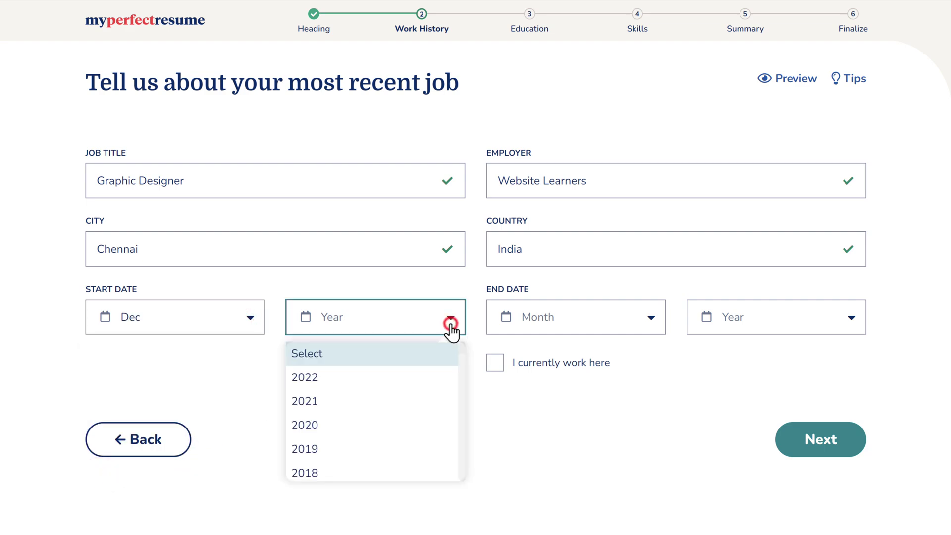
click(305, 427)
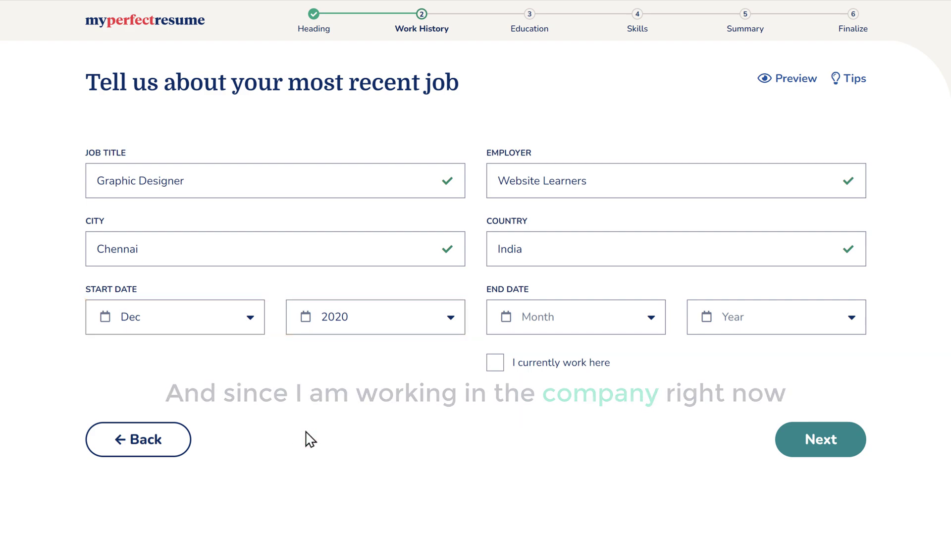
click(495, 364)
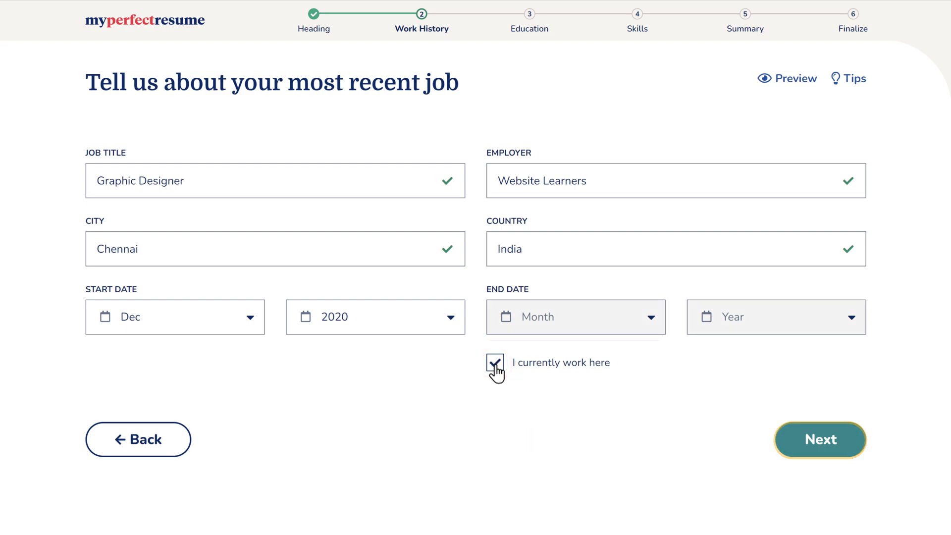
click(820, 446)
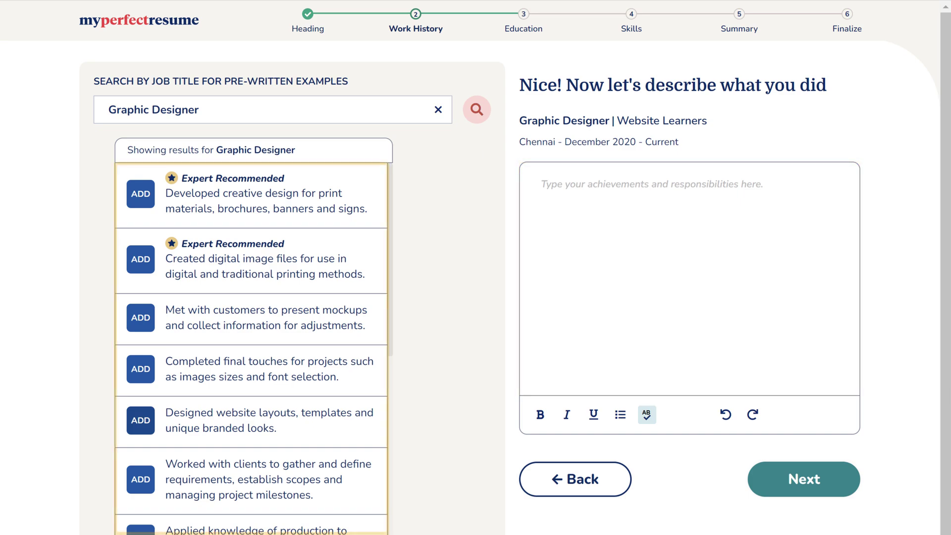
Write an interactive-designs line, then add the print materials, customer mockups and final touches bullets
click(767, 185)
text(Worked on creating interactive designs and layouts for digital products as well as brand collateral)
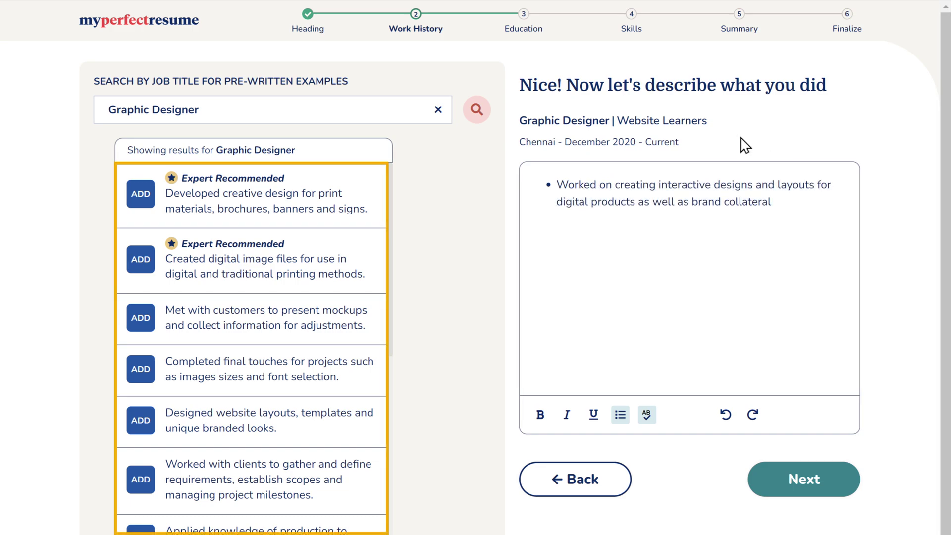
click(248, 205)
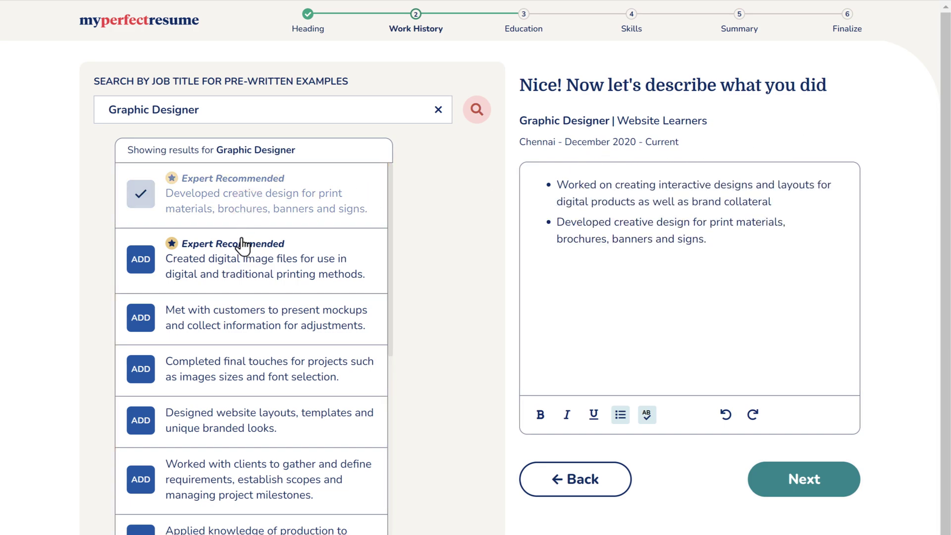
click(227, 320)
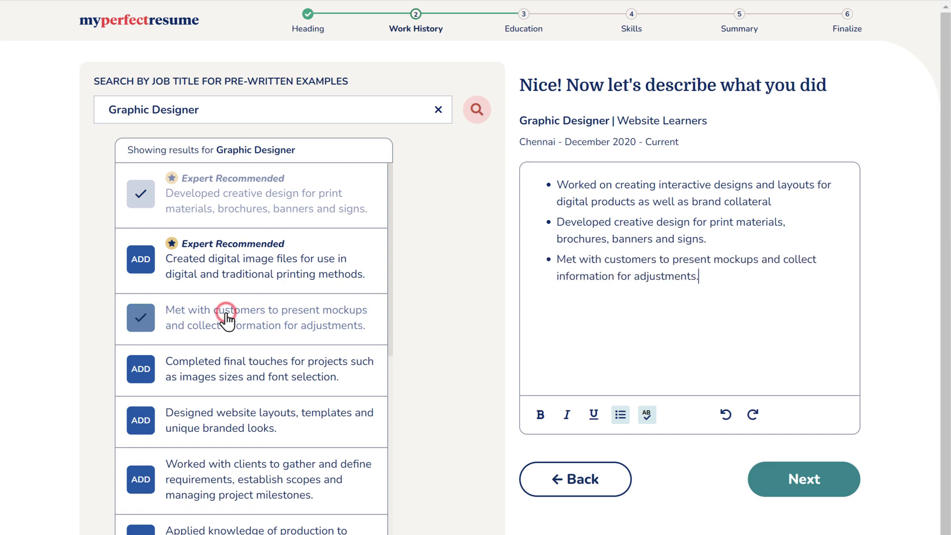
click(242, 369)
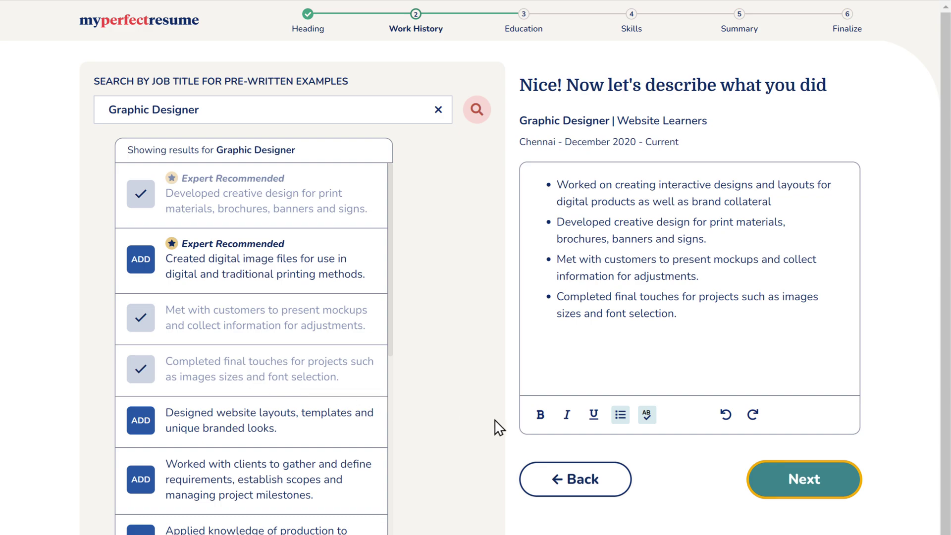
click(807, 491)
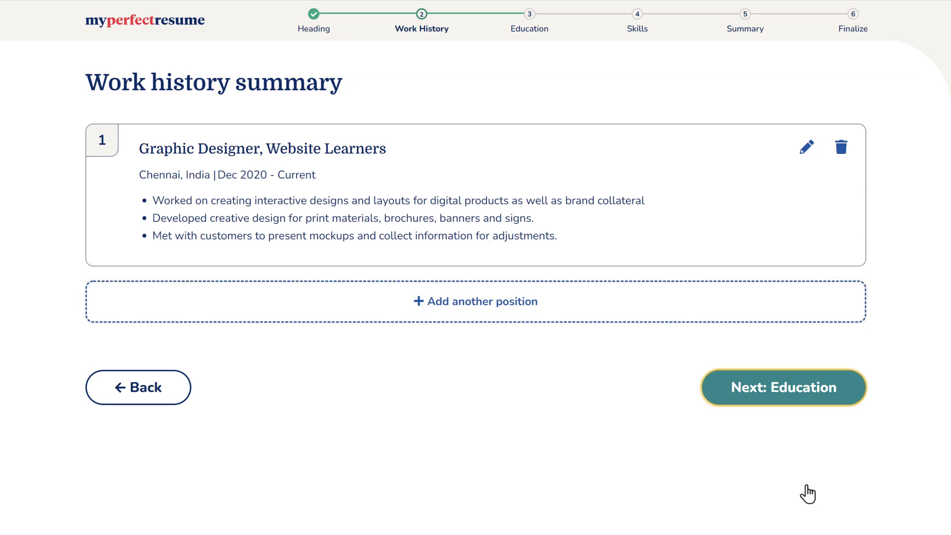
Continue from the work history summary to the empty education form
click(792, 398)
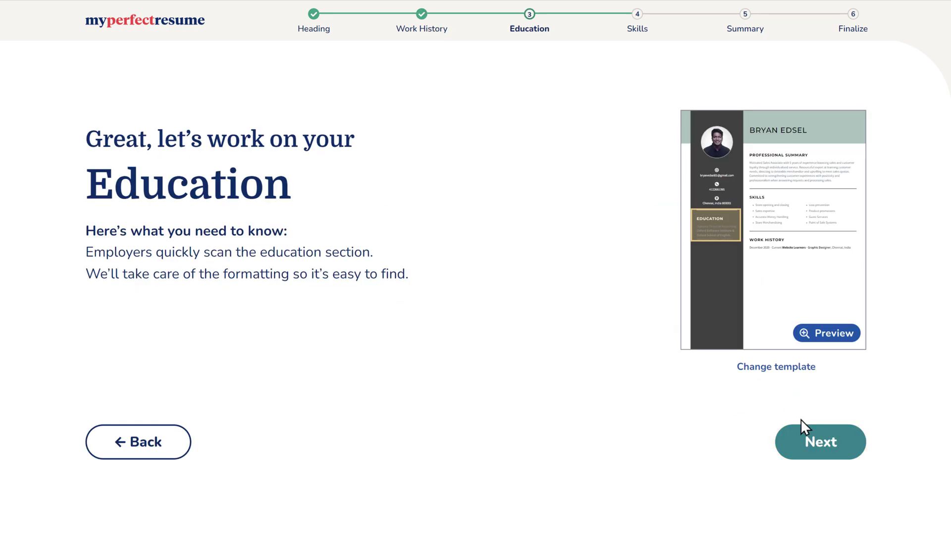
click(823, 452)
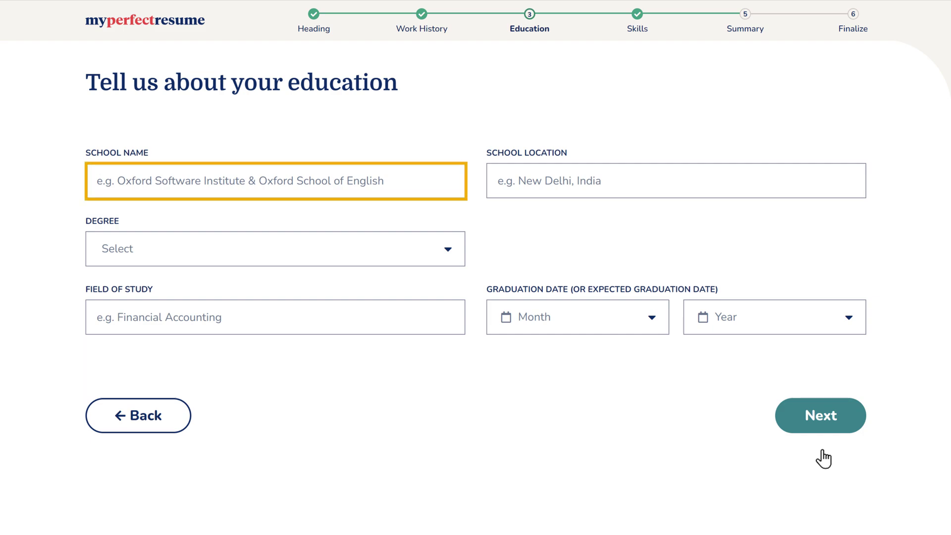
Enter Edmonds University, Chennai, India, with a Bachelor of Science in Visual Communication
click(389, 181)
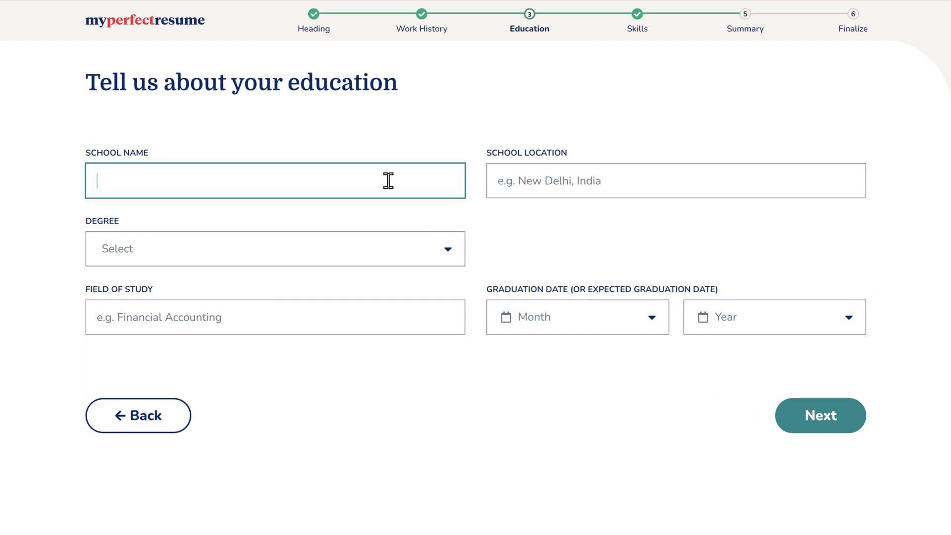
text(Edmonds University)
key(Tab)
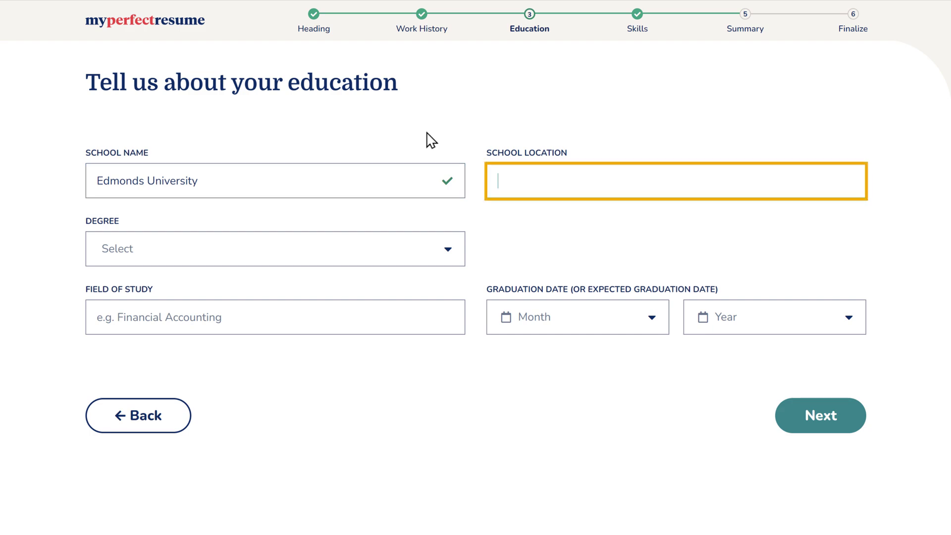
text(Chennai, India)
key(Tab)
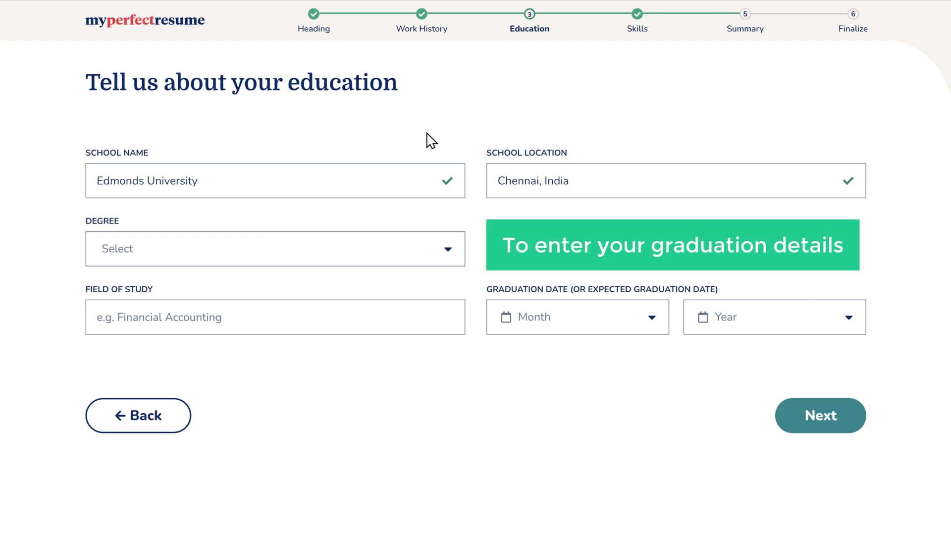
click(445, 254)
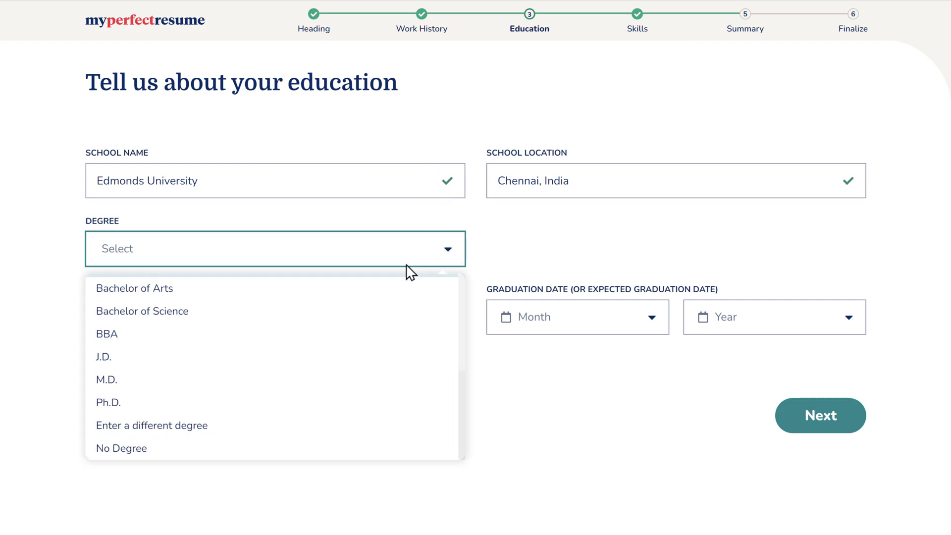
click(203, 313)
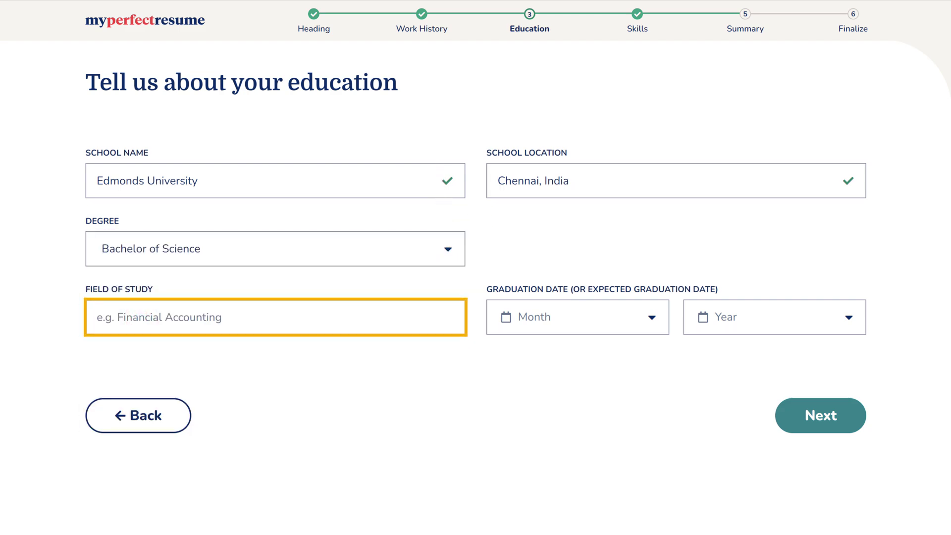
click(231, 322)
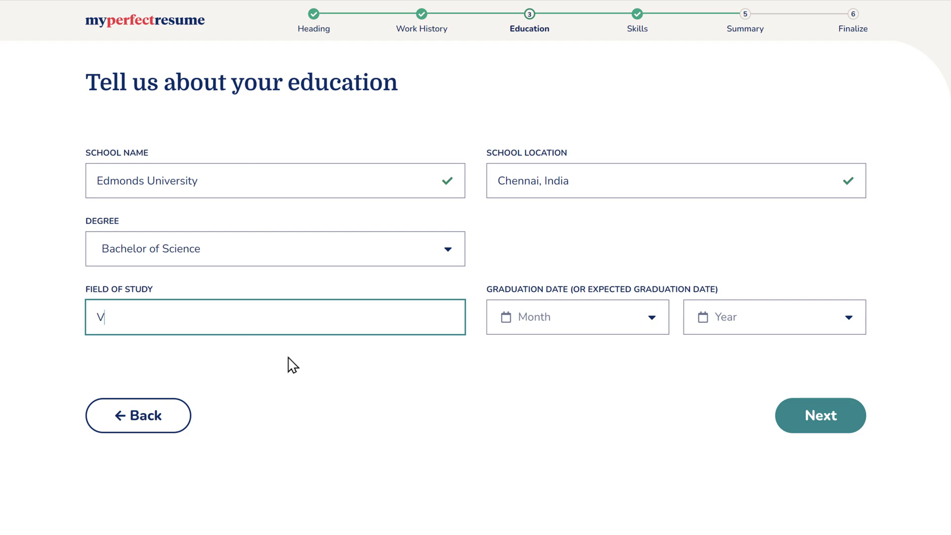
key(Tab)
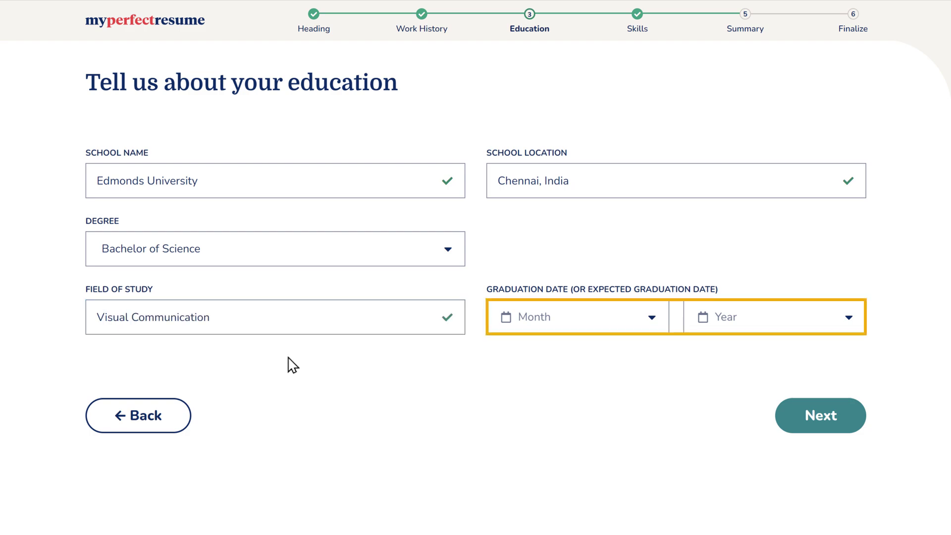
Set the graduation date to Apr 2020 and save the education entry
click(651, 319)
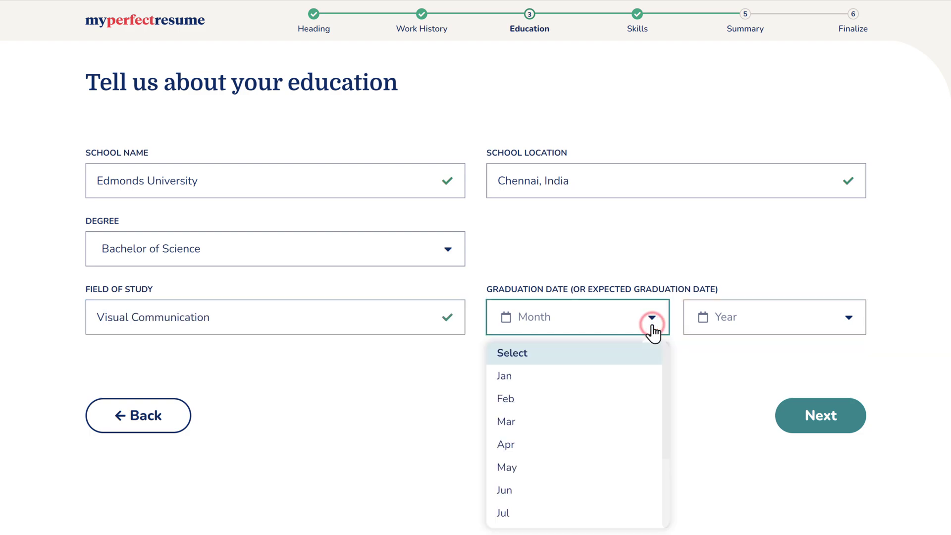
click(513, 446)
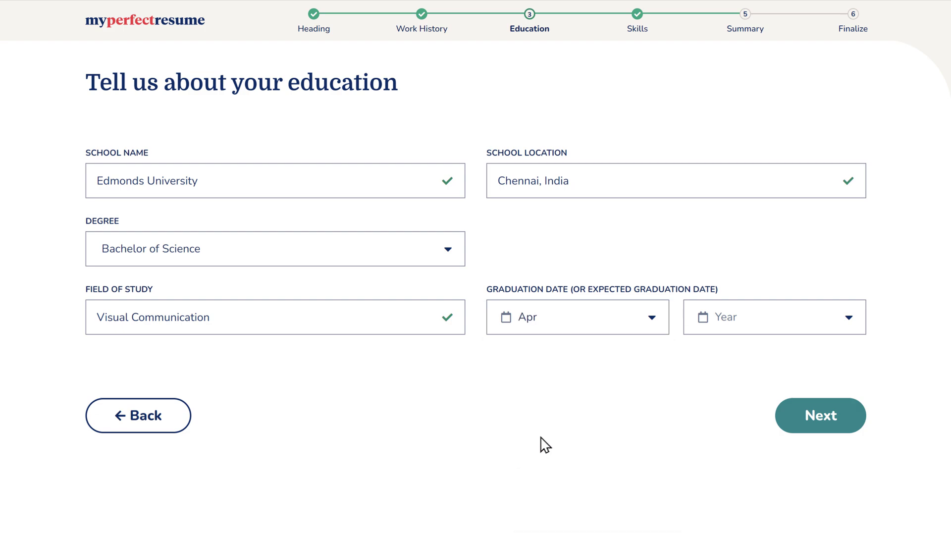
click(849, 325)
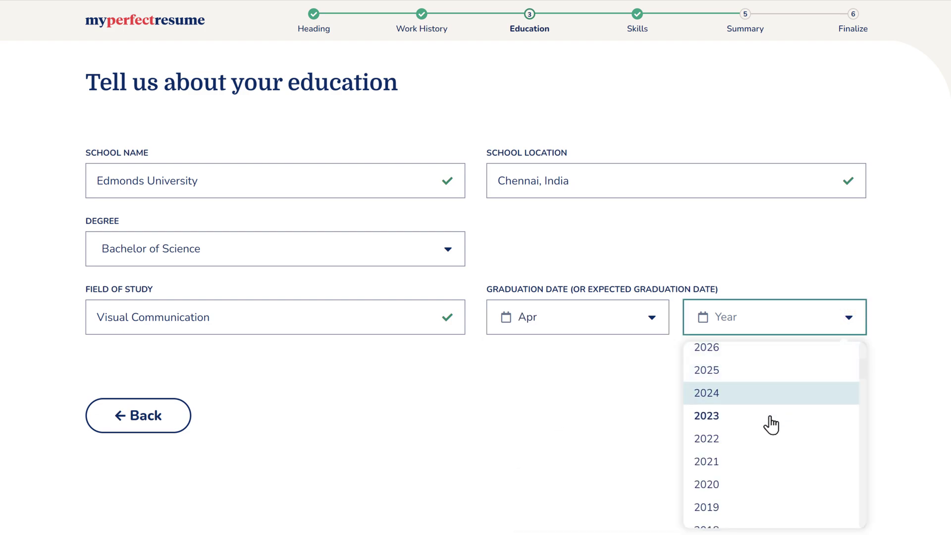
click(707, 488)
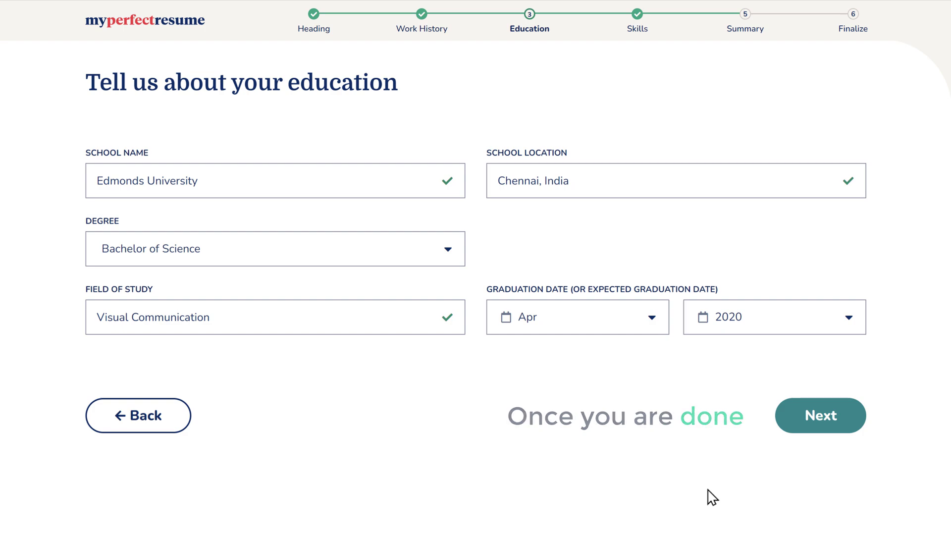
click(822, 421)
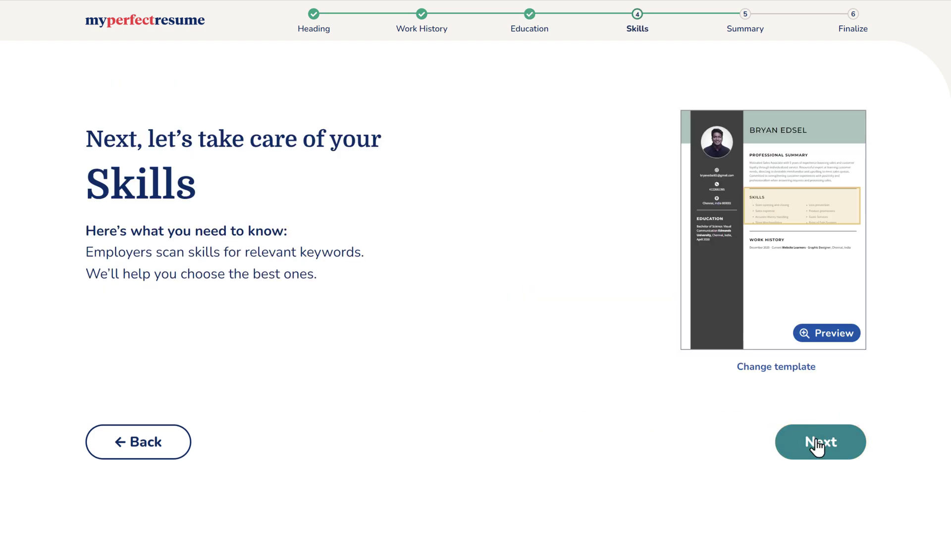
Enter the skills editor and decline the four suggested Graphic Designer skills
click(824, 455)
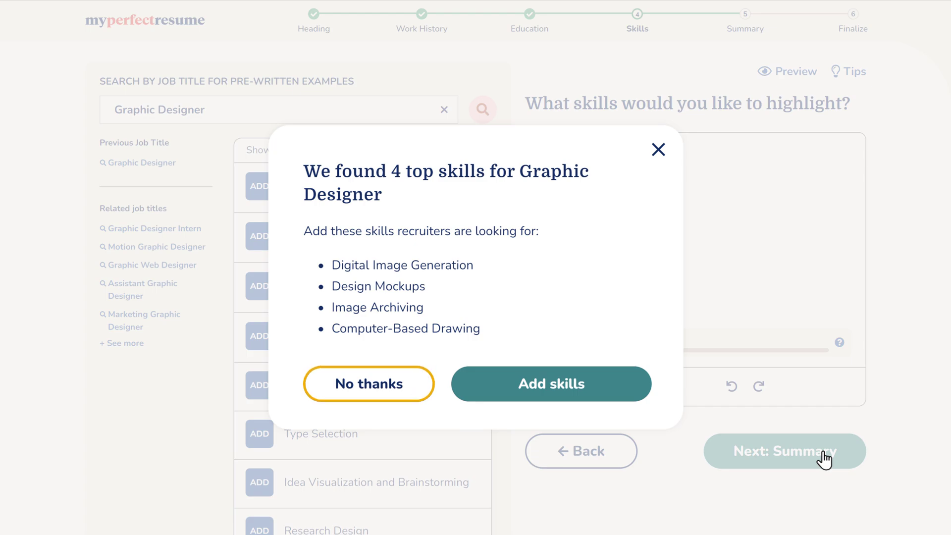
click(371, 394)
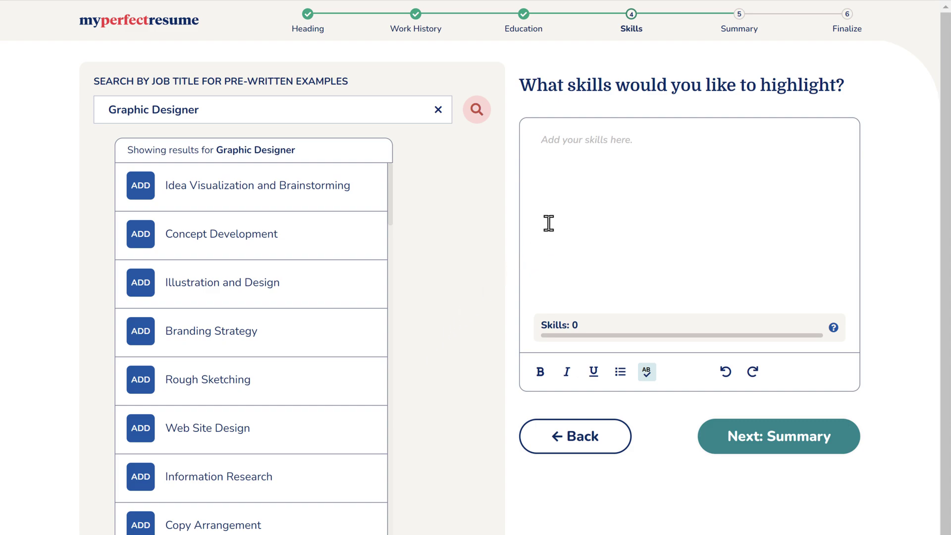
List five skills such as Adobe Photoshop, Adobe Illustrator and Branding Strategy, then continue to Summary
click(635, 141)
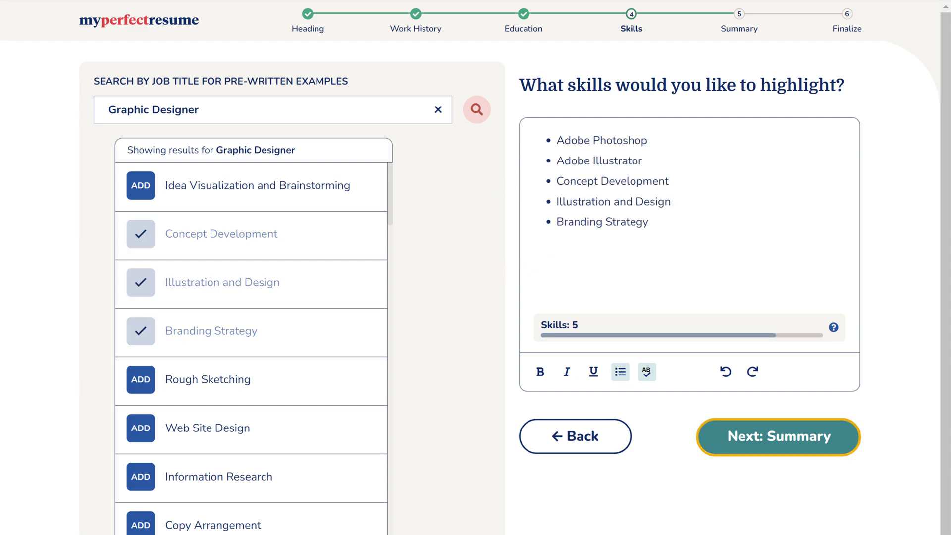
click(780, 445)
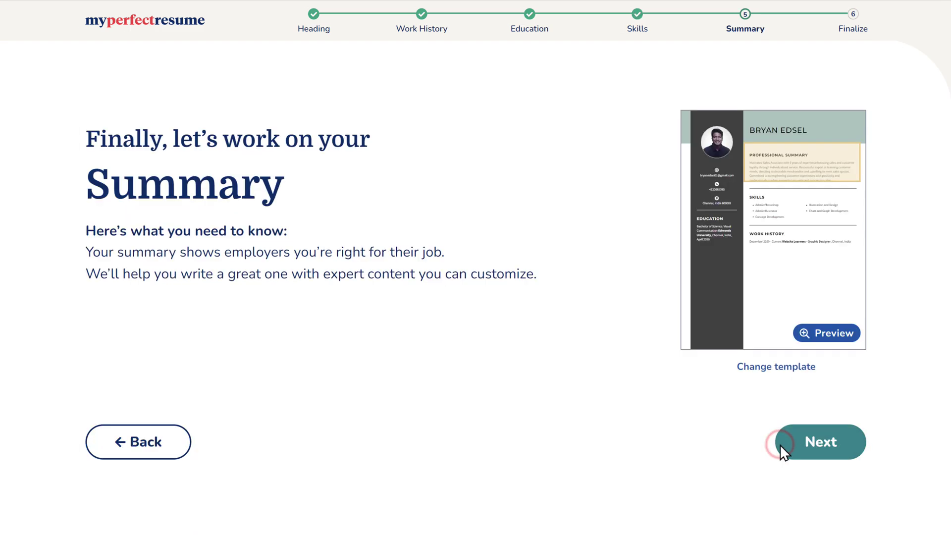